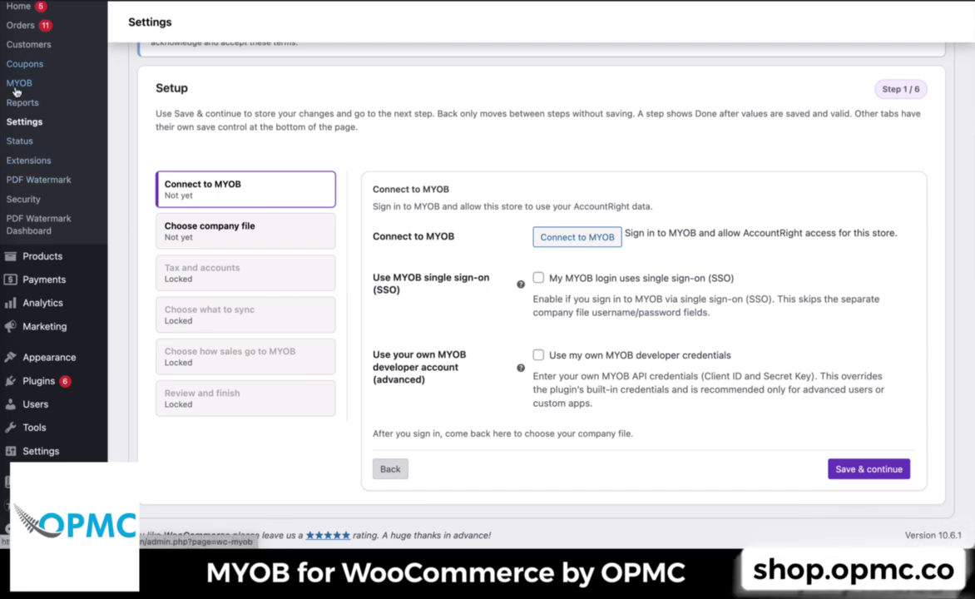
# - Start connecting the store to MYOB from the setup wizard's Connect to MYOB step
pyautogui.scroll(1, 20, 102)
pyautogui.scroll(3, 21, 103)
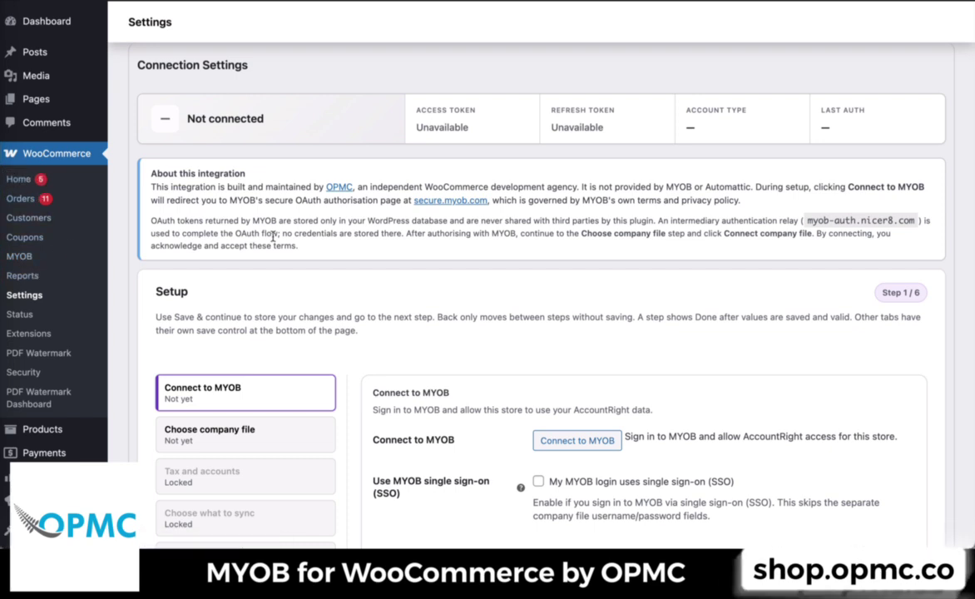
pyautogui.scroll(-3, 272, 238)
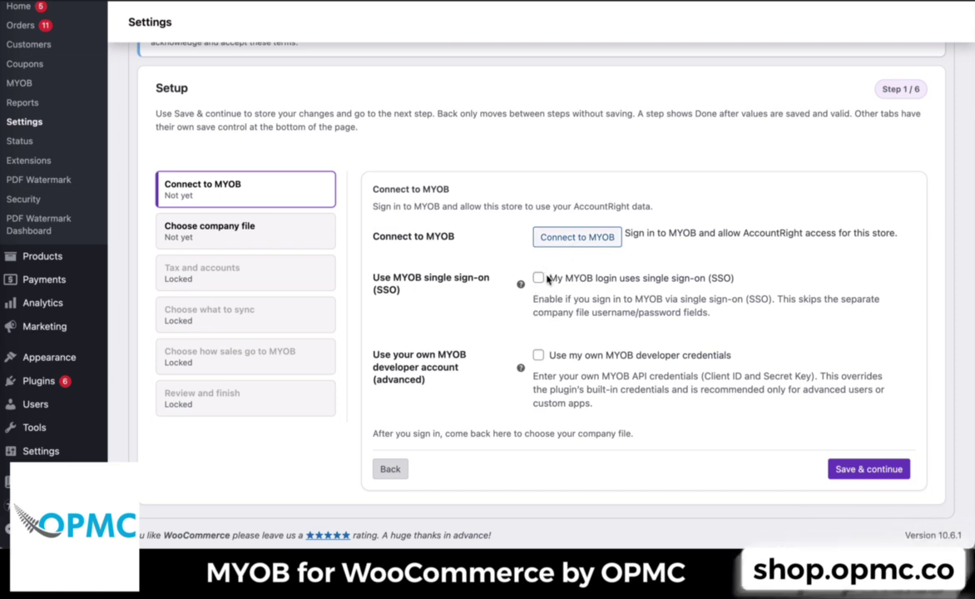
pyautogui.moveTo(548, 280); pyautogui.dragTo(693, 279)
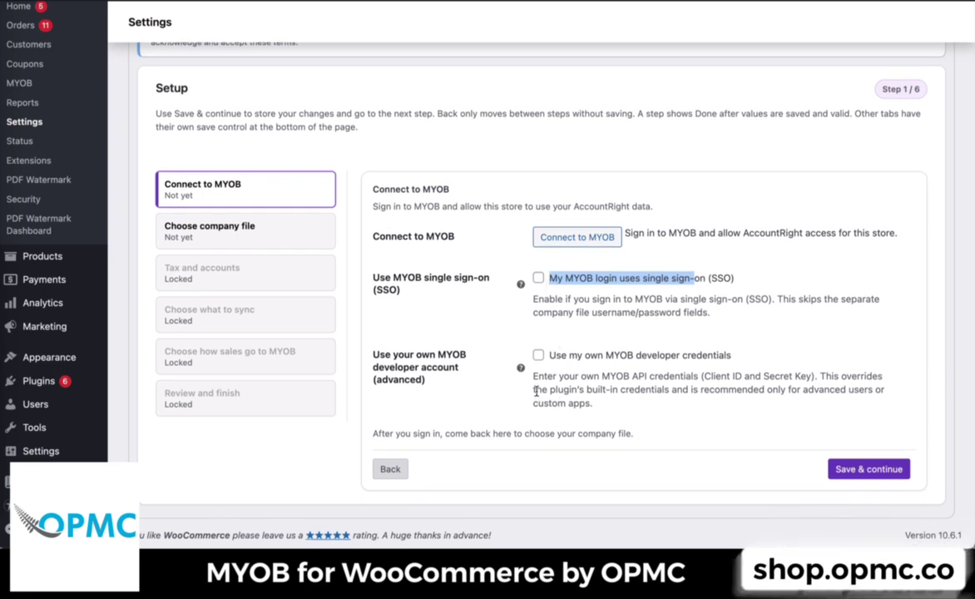
pyautogui.moveTo(520, 368)
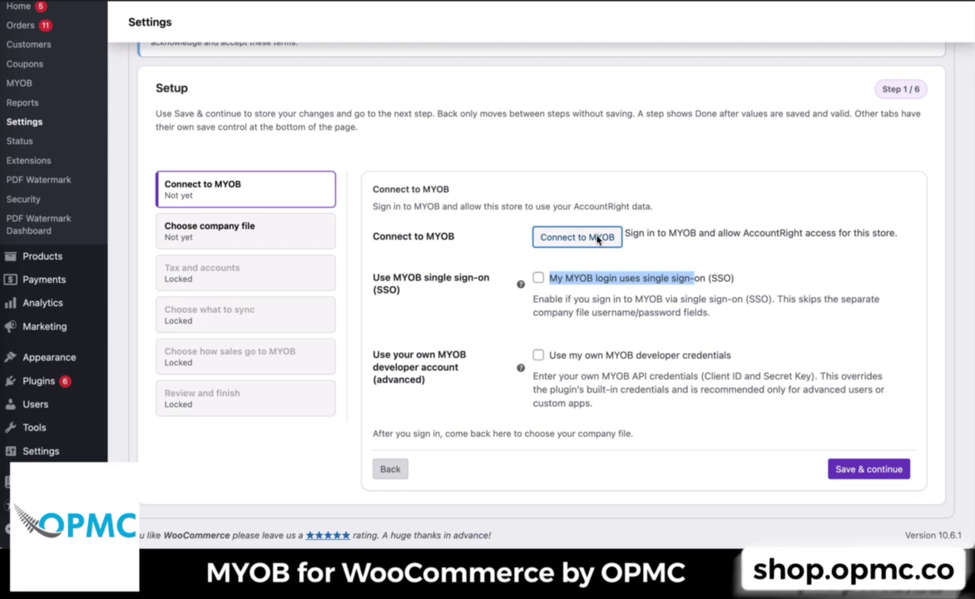
pyautogui.click(597, 239)
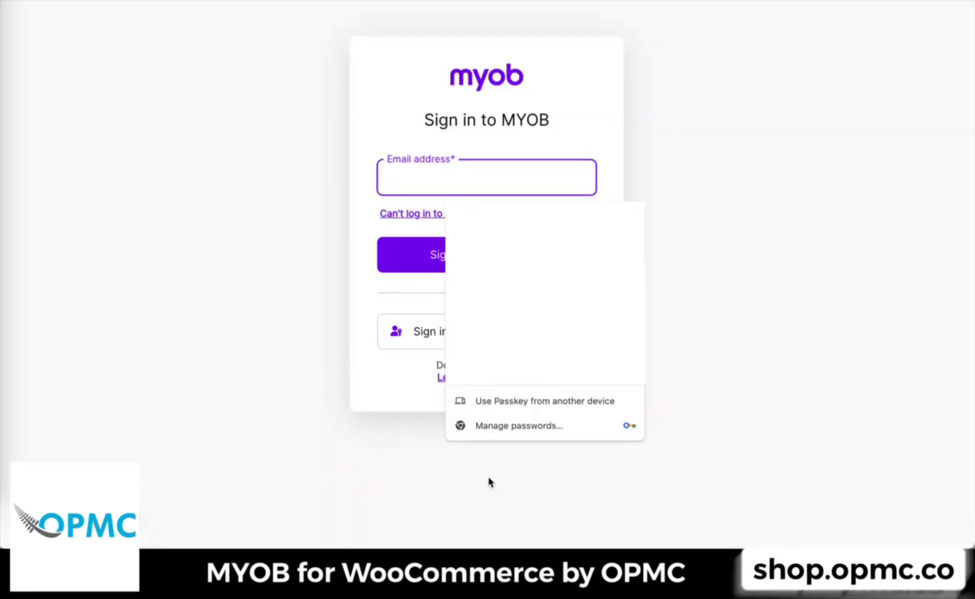
# - Sign in to MYOB with the account's e-mail address and password
pyautogui.click(323, 467)
pyautogui.click(487, 178)
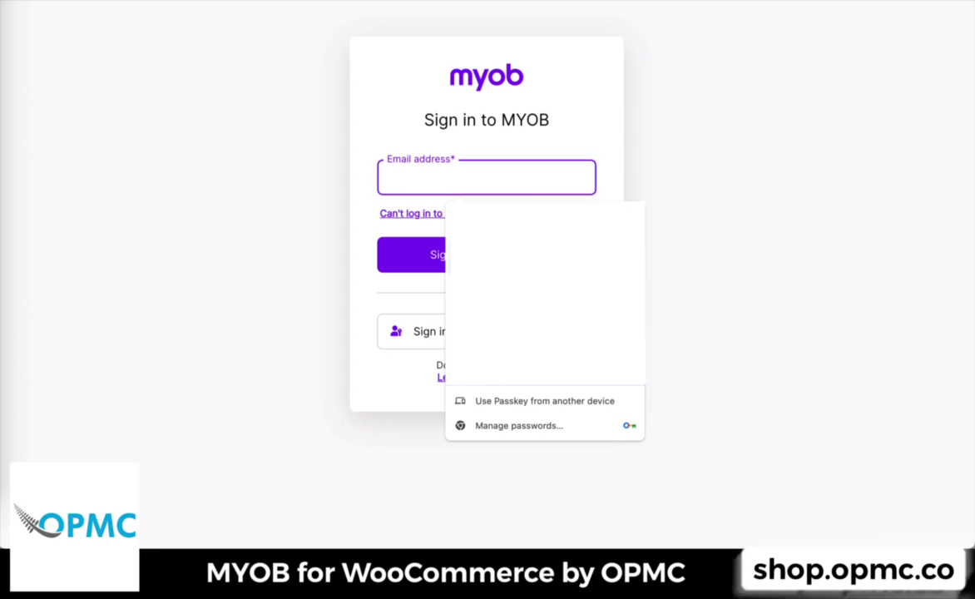
pyautogui.press('Escape')
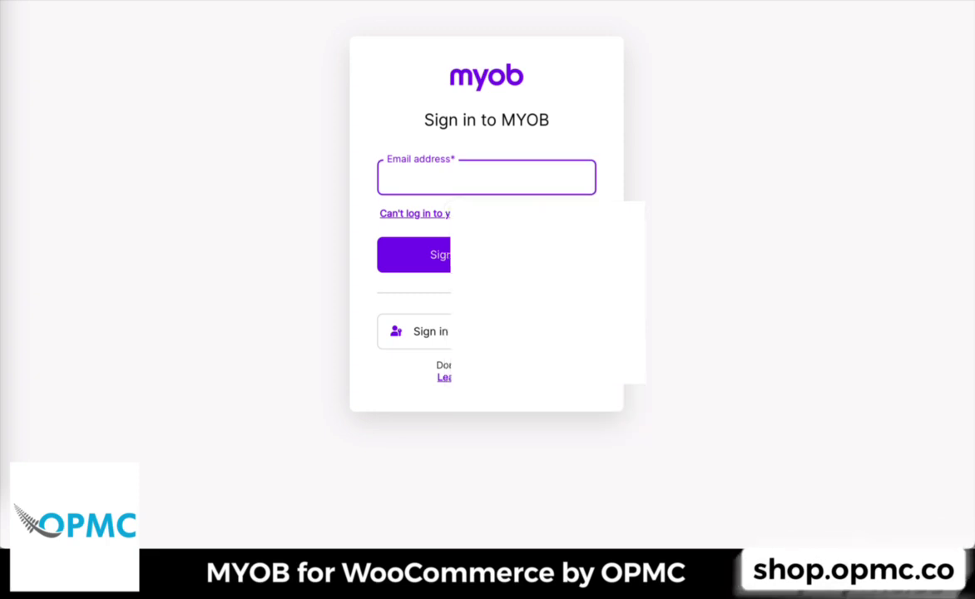
pyautogui.click(486, 254)
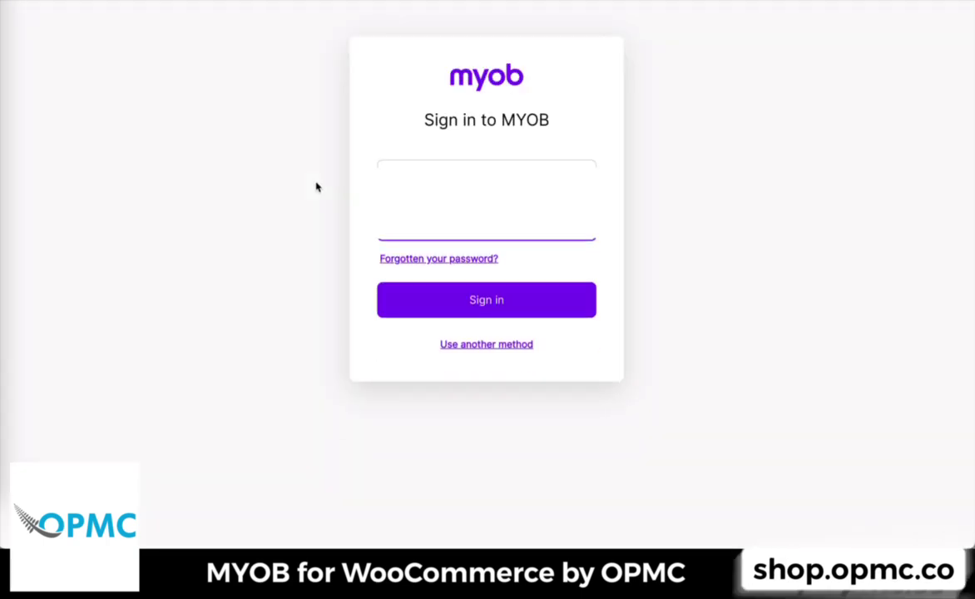
pyautogui.click(450, 302)
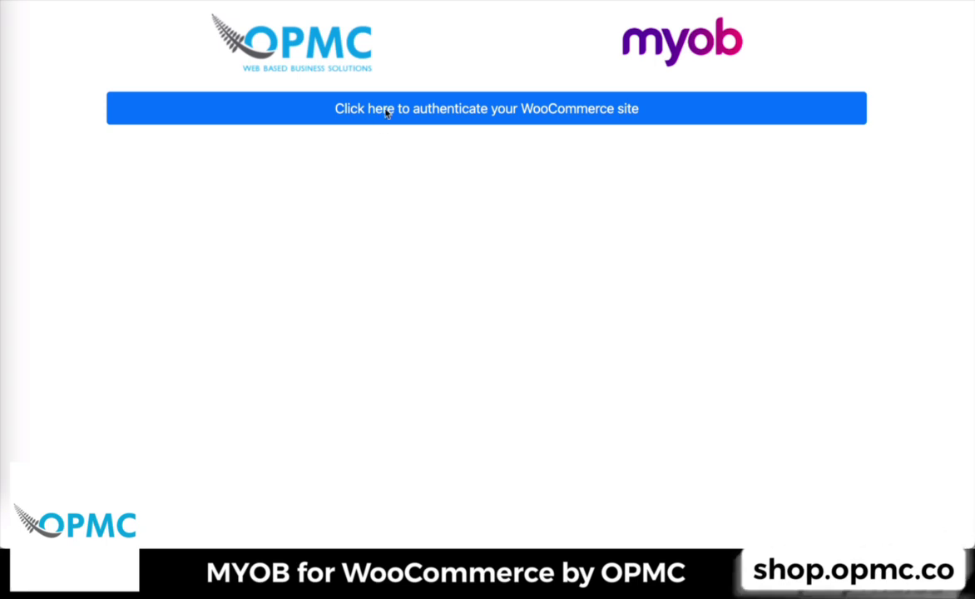
# - Authenticate the WooCommerce site and return to the plugin page
pyautogui.click(429, 112)
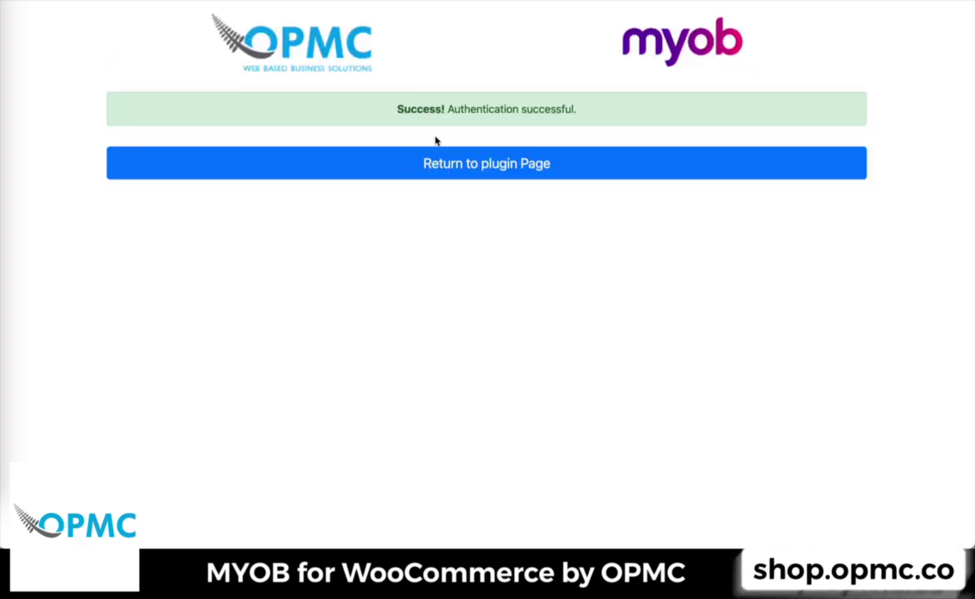
pyautogui.click(443, 165)
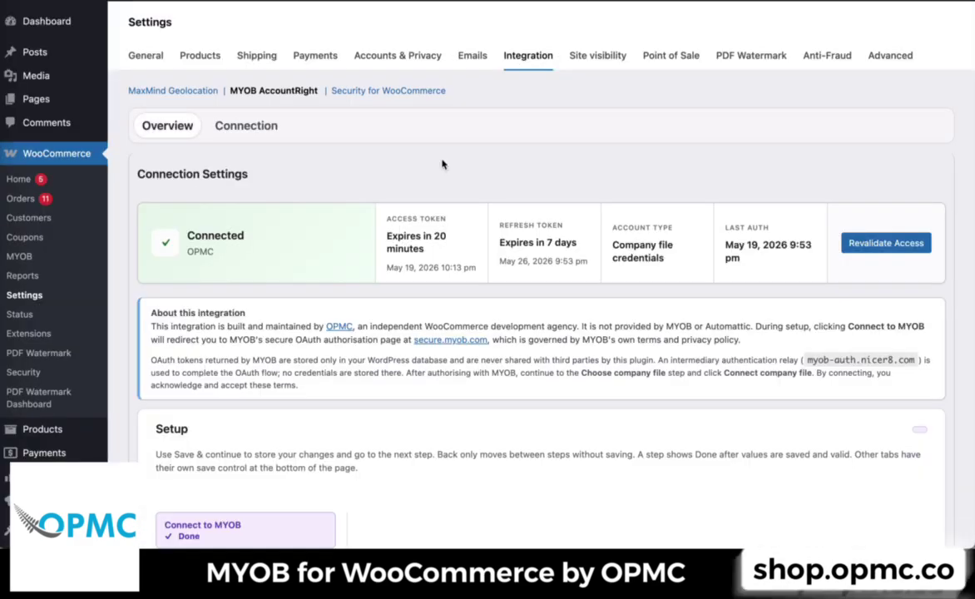
# - Save the completed Connect to MYOB step and continue to choosing the company file
pyautogui.scroll(-2, 442, 164)
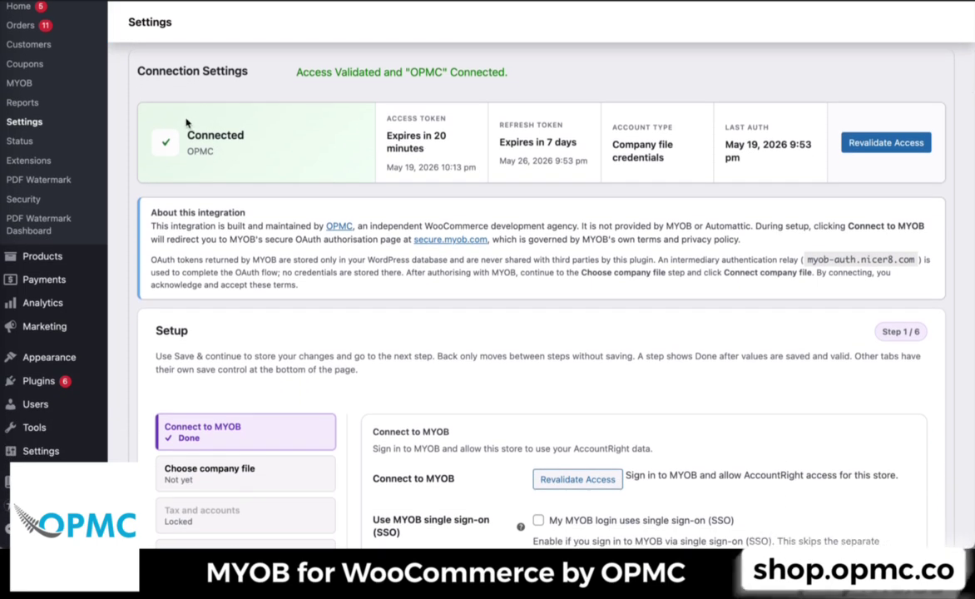
pyautogui.moveTo(179, 125); pyautogui.dragTo(353, 127)
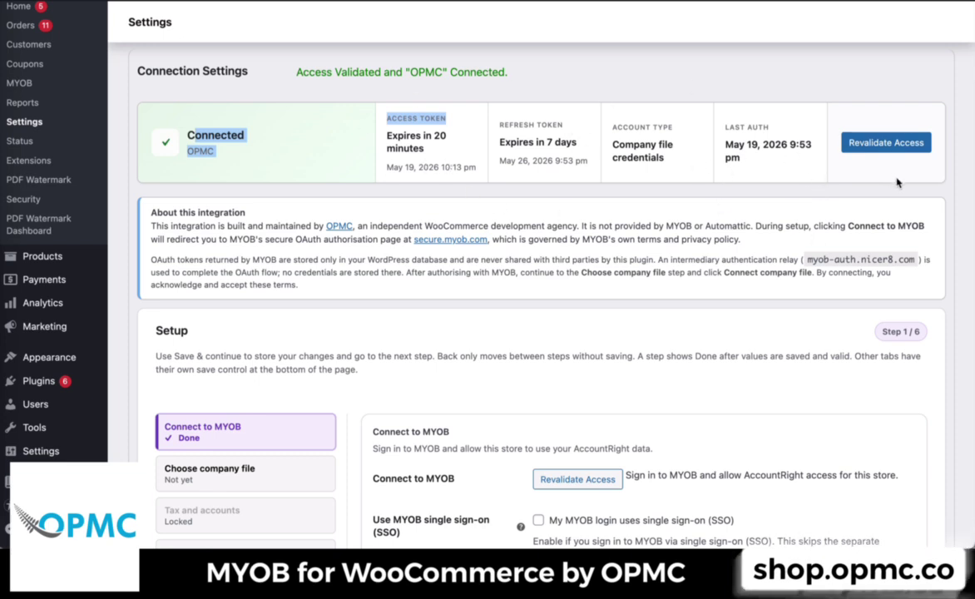
pyautogui.scroll(-1, 851, 207)
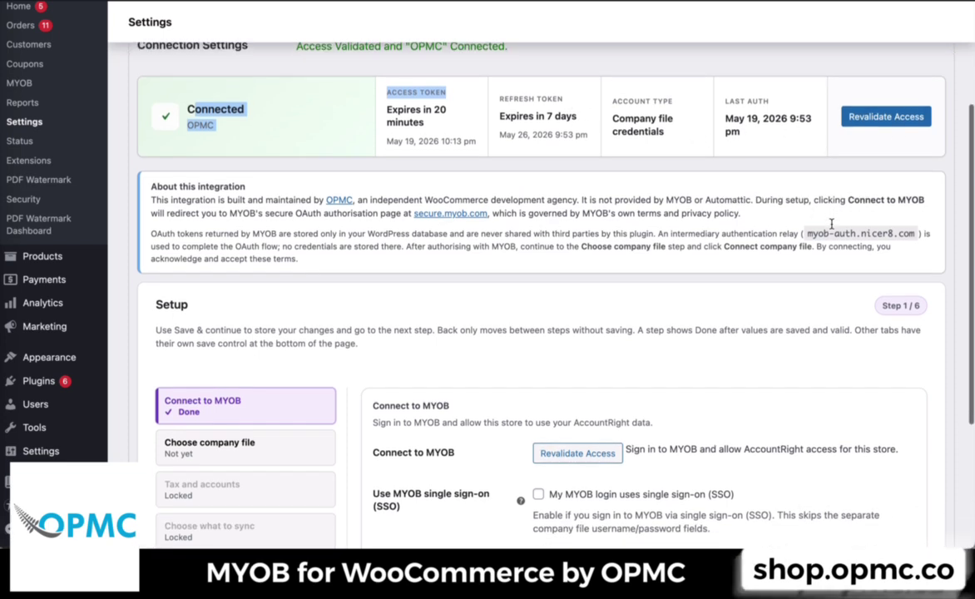
pyautogui.scroll(-3, 832, 223)
pyautogui.scroll(-3, 831, 224)
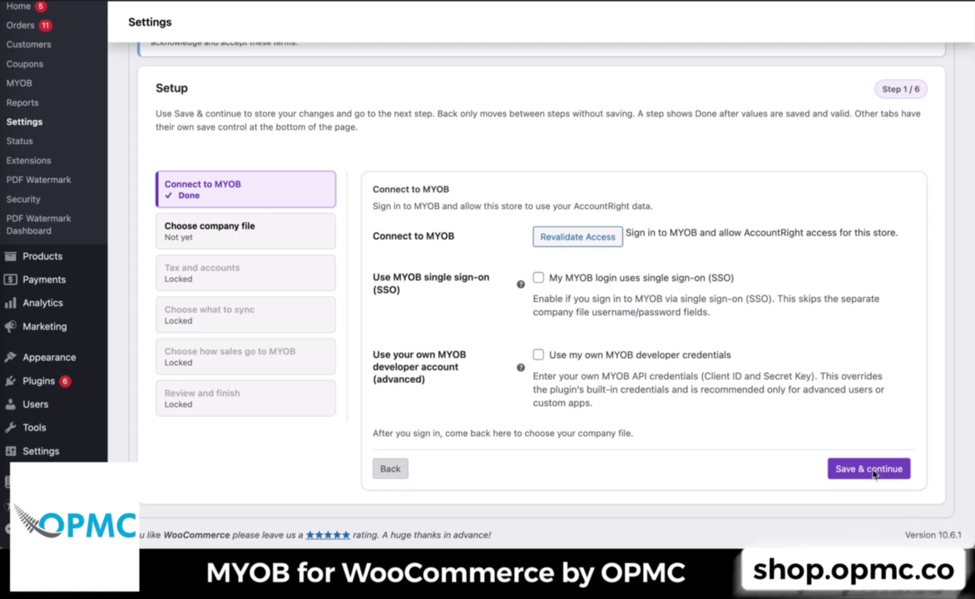
pyautogui.click(869, 469)
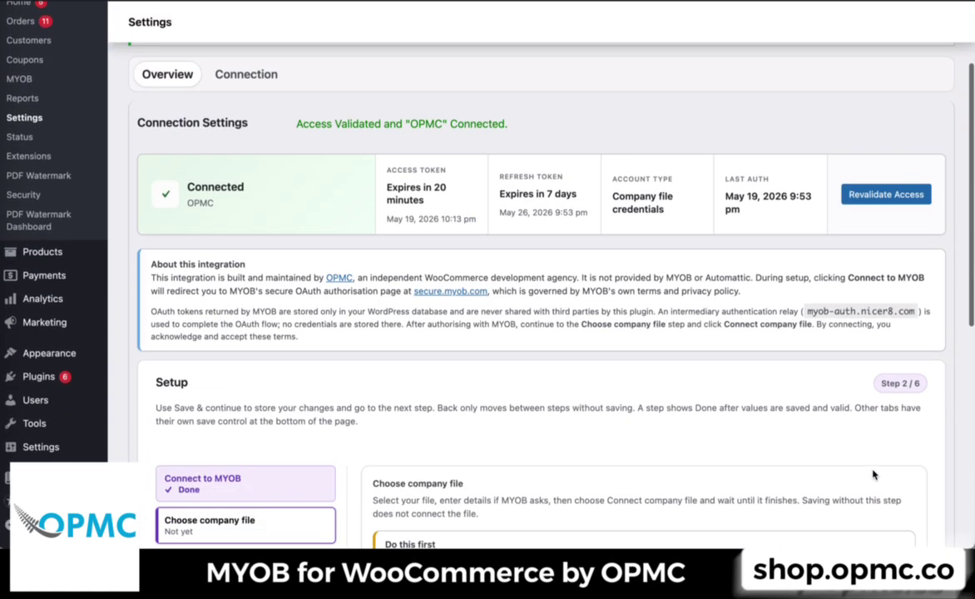
# - Enter Administrator as the company file username
pyautogui.scroll(-5, 873, 474)
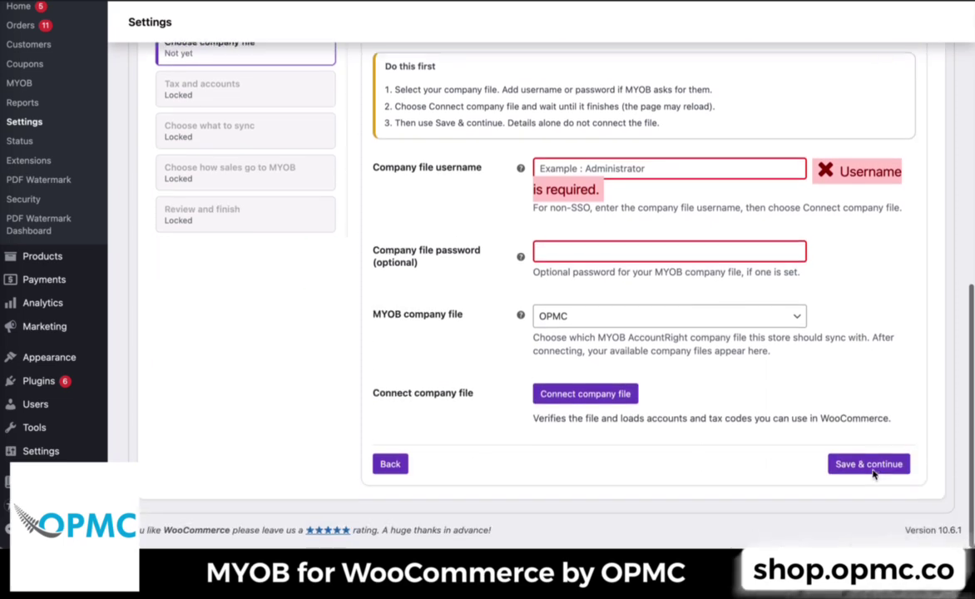
pyautogui.scroll(1, 874, 474)
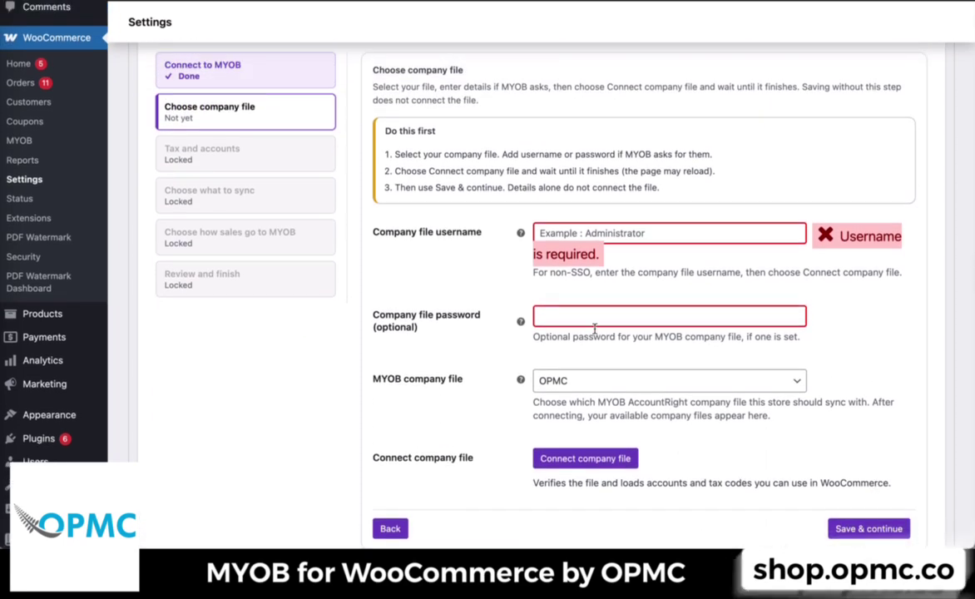
pyautogui.scroll(-1, 546, 373)
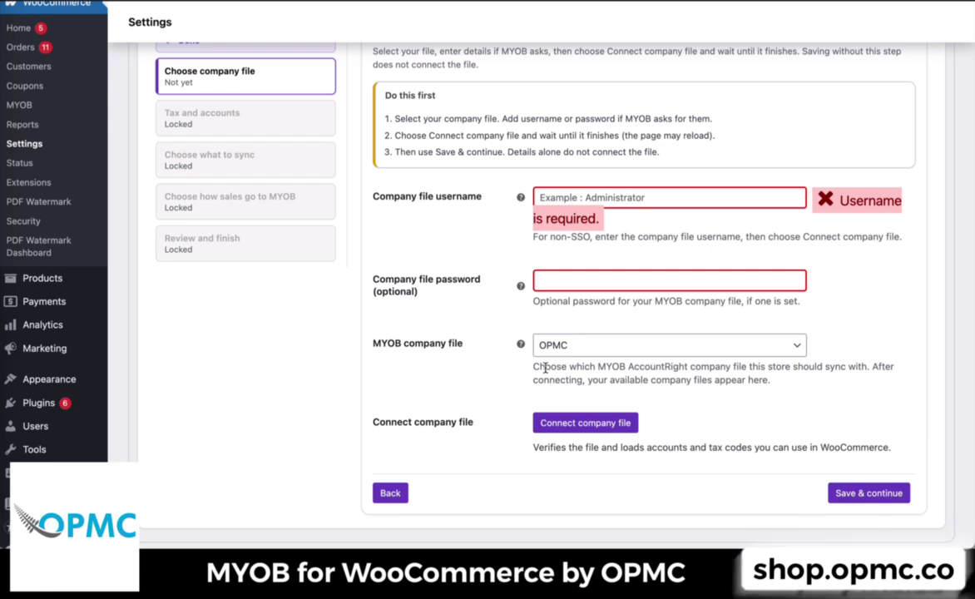
pyautogui.click(627, 197)
pyautogui.write('Administrat')
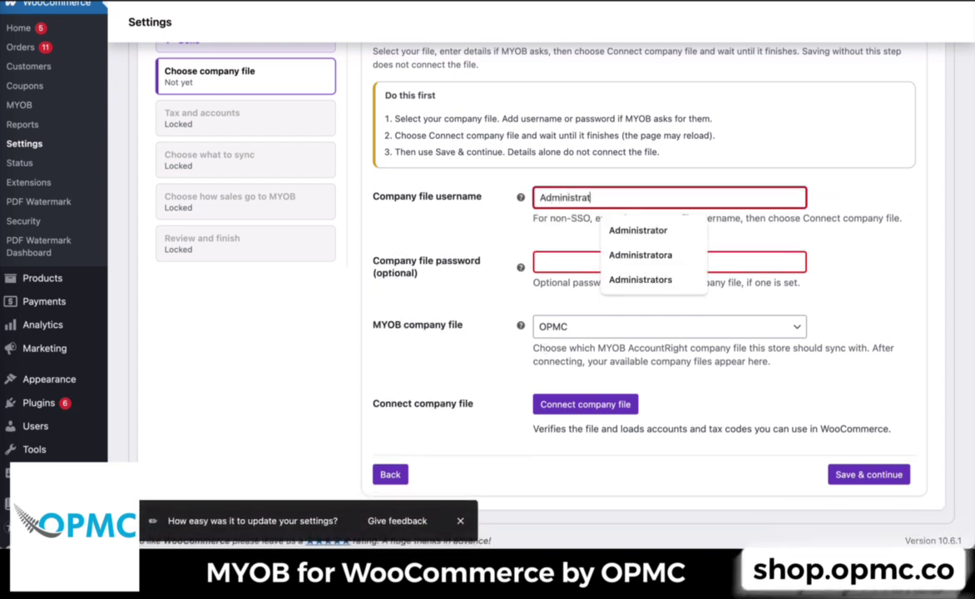
pyautogui.write('or')
pyautogui.press('Tab')
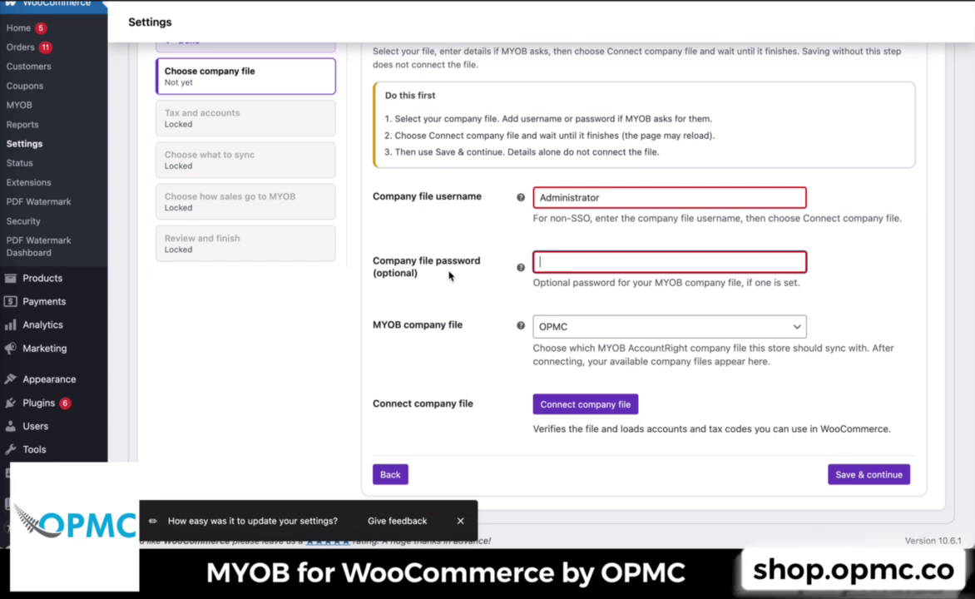
# - Connect the OPMC company file
pyautogui.scroll(-1, 449, 276)
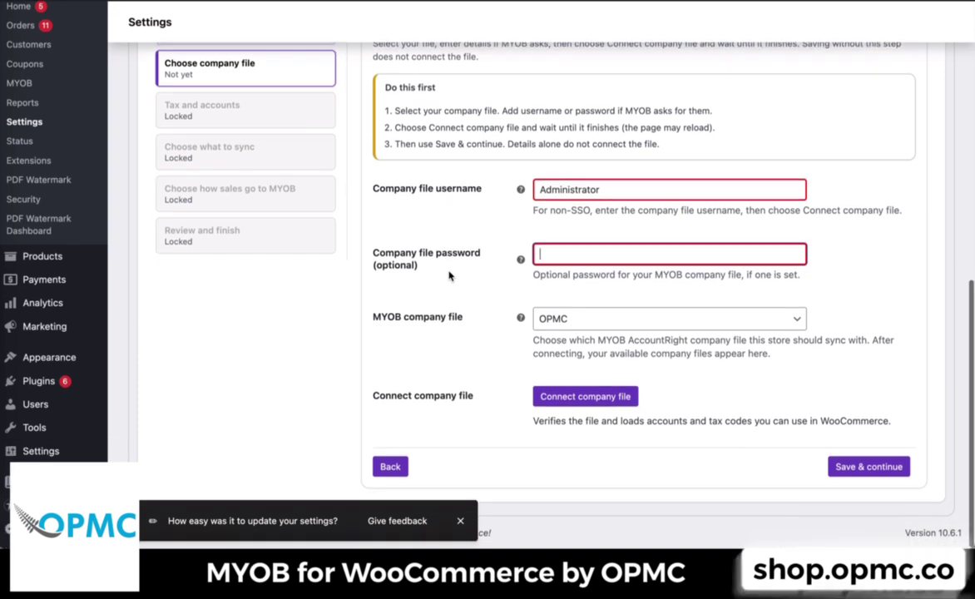
pyautogui.click(547, 404)
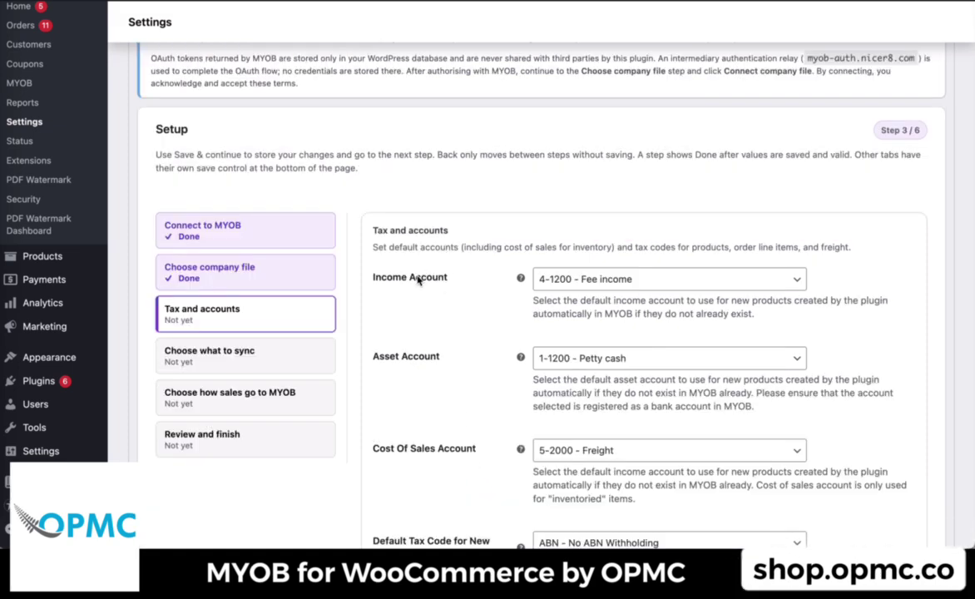
# - Keep the default income, asset, cost of sales accounts and tax codes, and save the Tax and accounts step
pyautogui.scroll(-1, 418, 277)
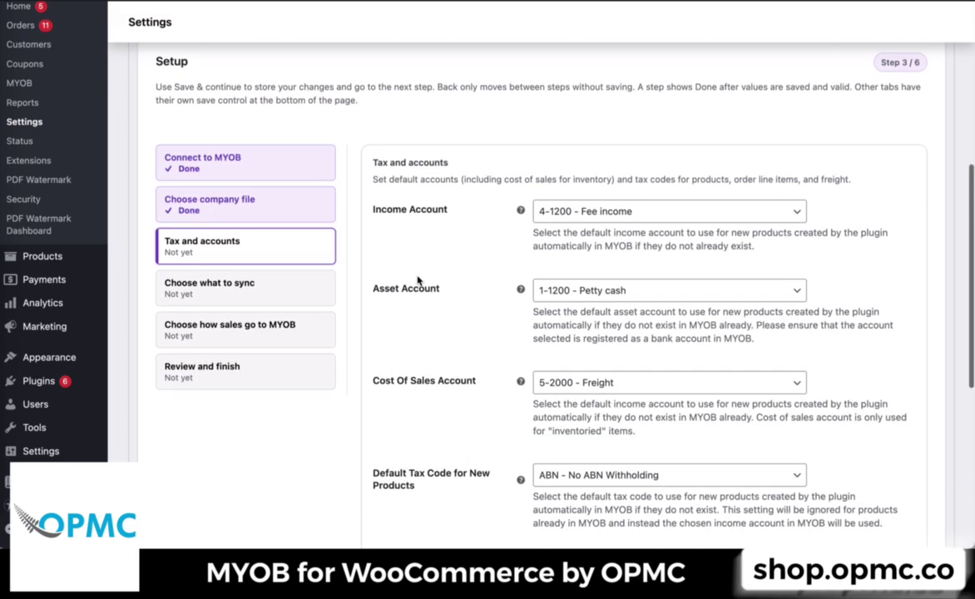
pyautogui.scroll(-1, 418, 280)
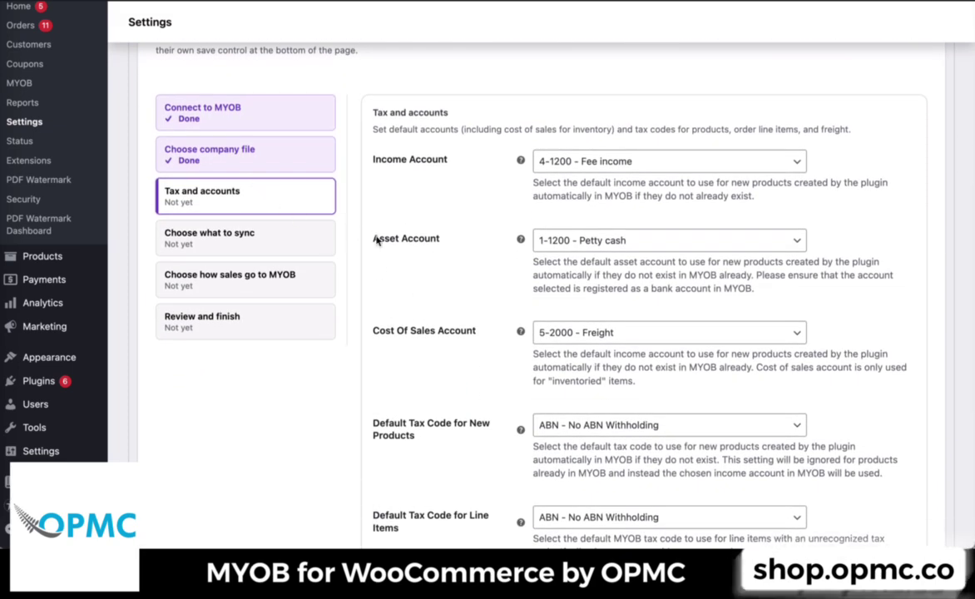
pyautogui.scroll(-6, 376, 240)
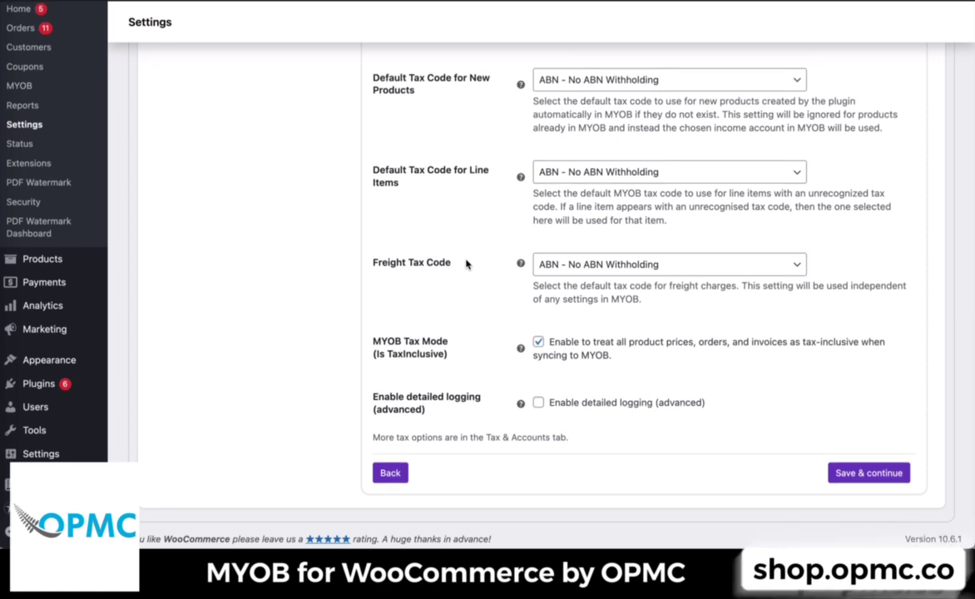
pyautogui.scroll(5, 468, 264)
pyautogui.scroll(-2, 468, 264)
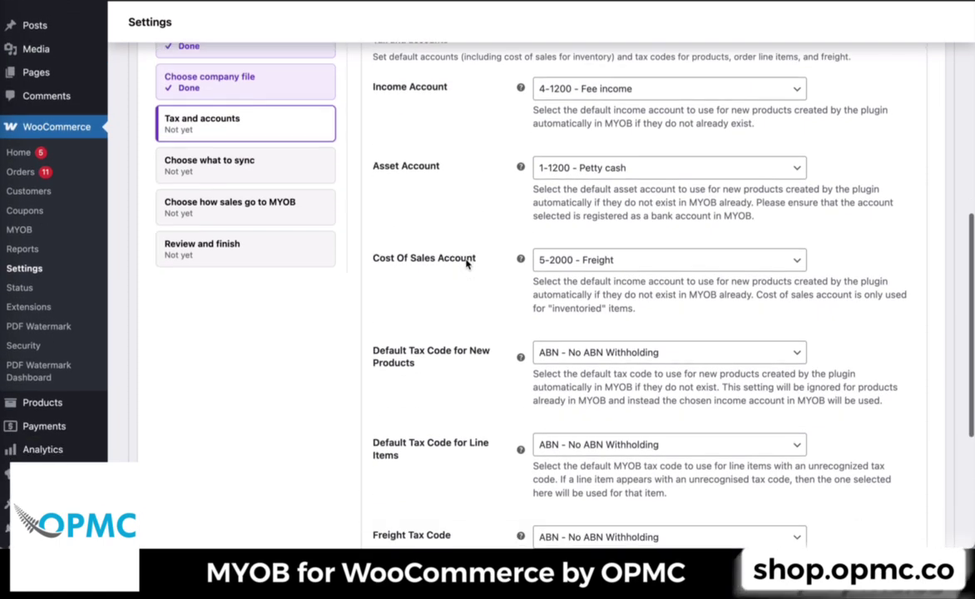
pyautogui.scroll(-1, 468, 263)
pyautogui.click(604, 124)
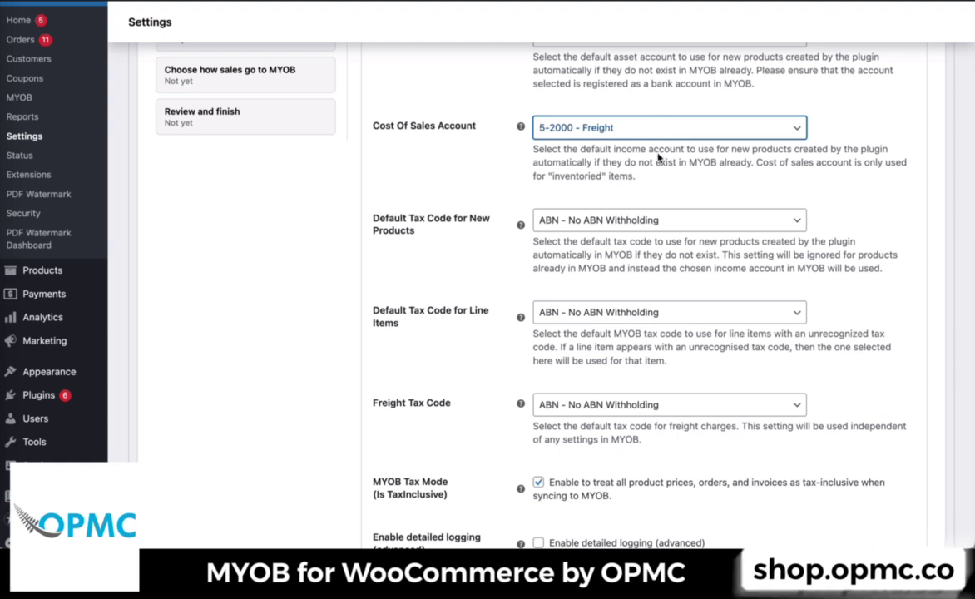
pyautogui.click(655, 143)
pyautogui.click(604, 123)
pyautogui.click(603, 109)
pyautogui.scroll(-3, 636, 212)
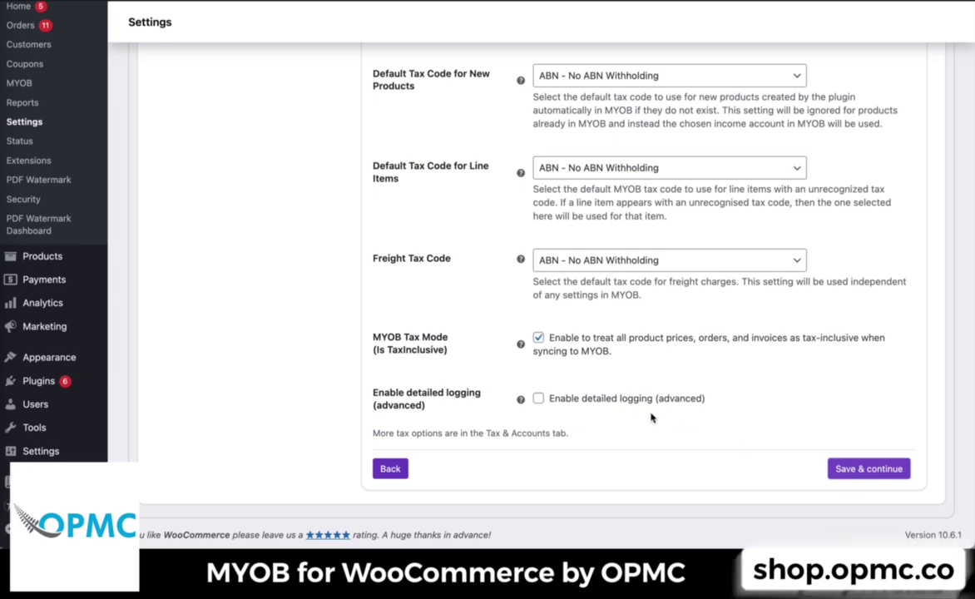
pyautogui.scroll(1, 650, 416)
pyautogui.scroll(15, 650, 416)
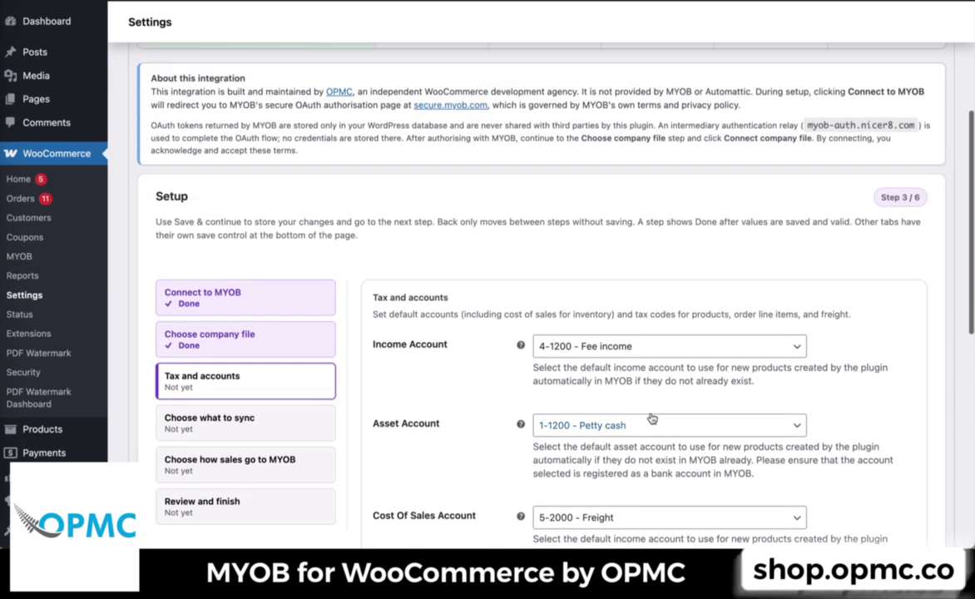
pyautogui.scroll(-4, 651, 416)
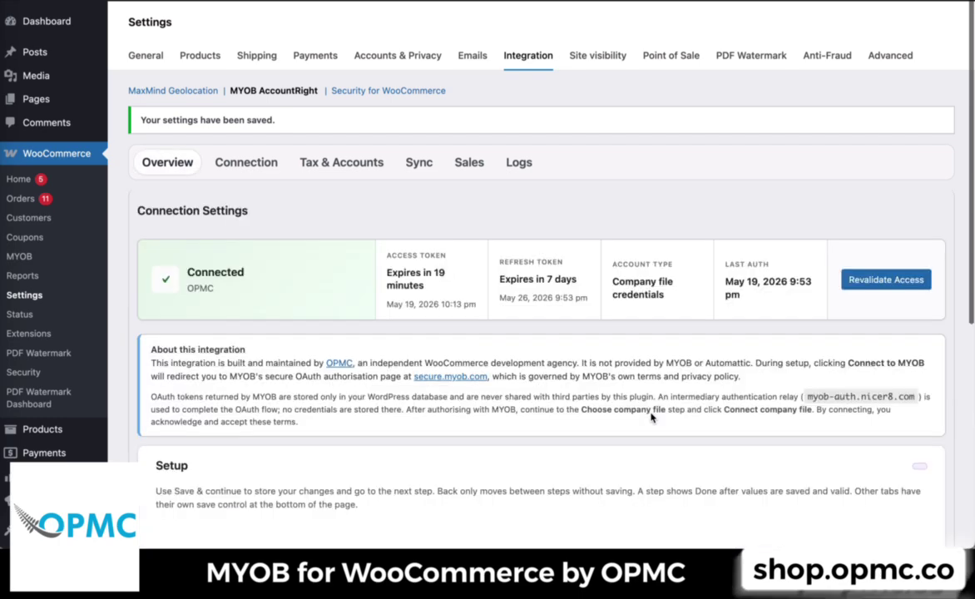
# - Open the Connection tab to review the saved connection settings
pyautogui.scroll(-10, 651, 417)
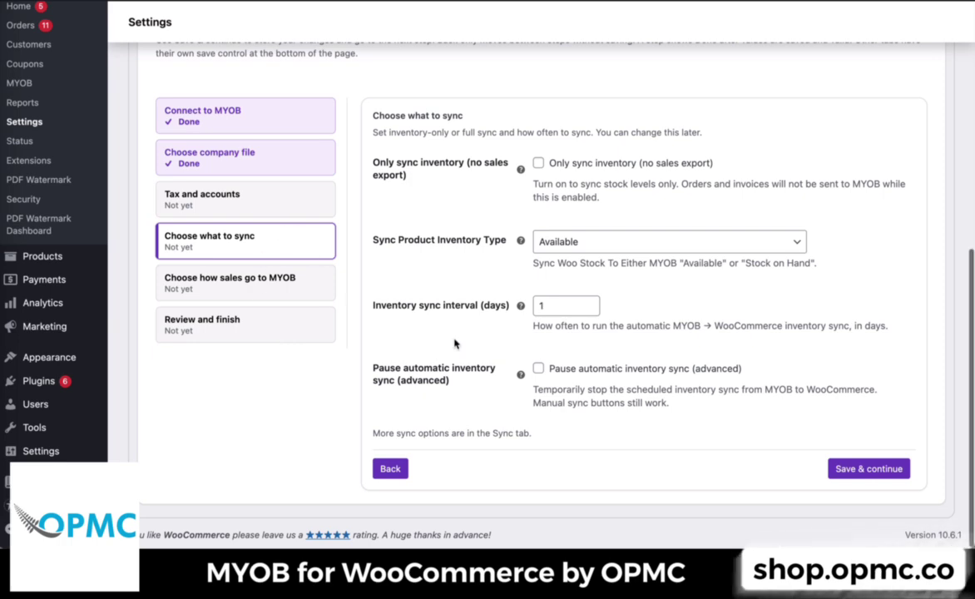
pyautogui.scroll(5, 449, 342)
pyautogui.scroll(6, 455, 342)
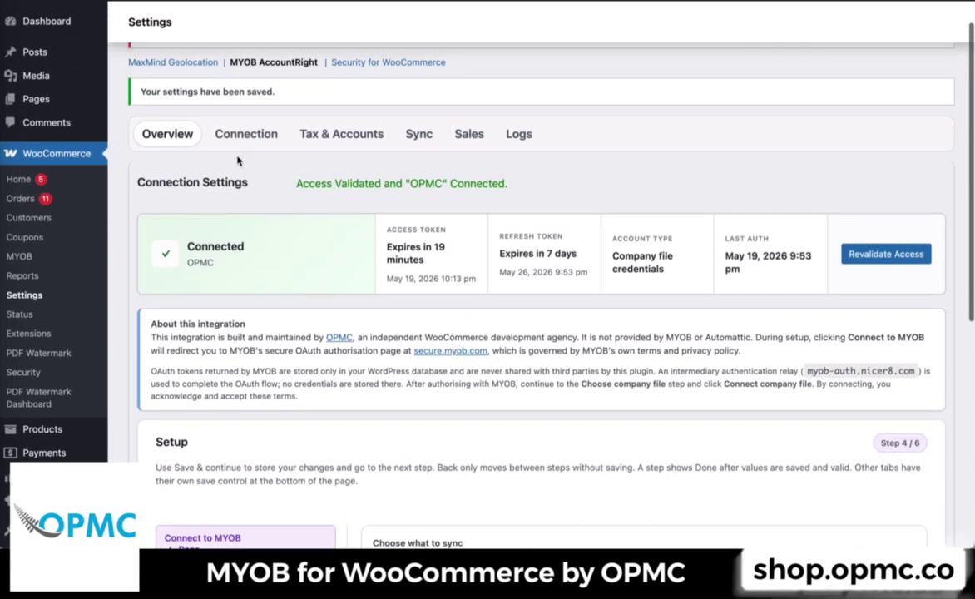
pyautogui.click(235, 137)
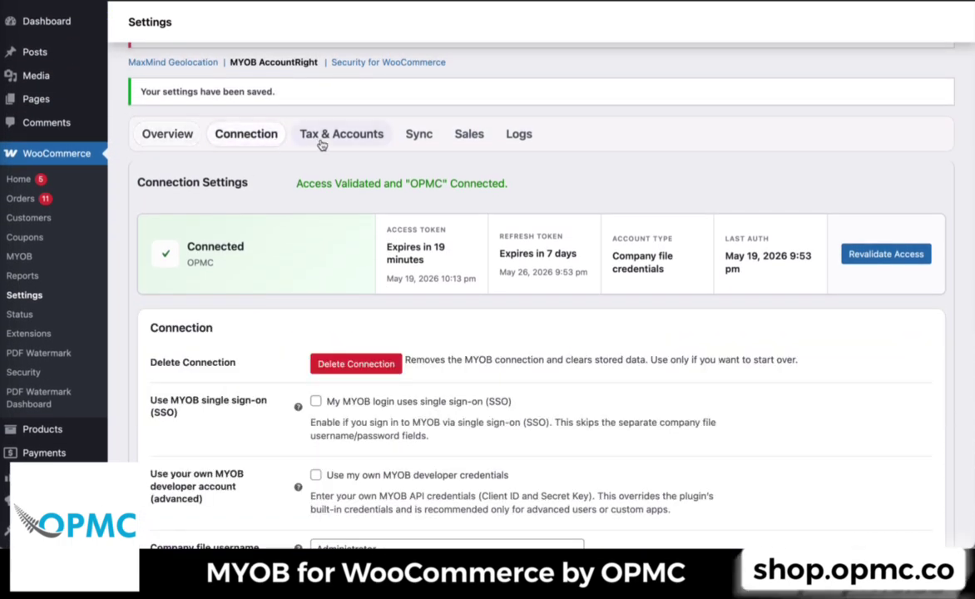
pyautogui.scroll(-5, 253, 533)
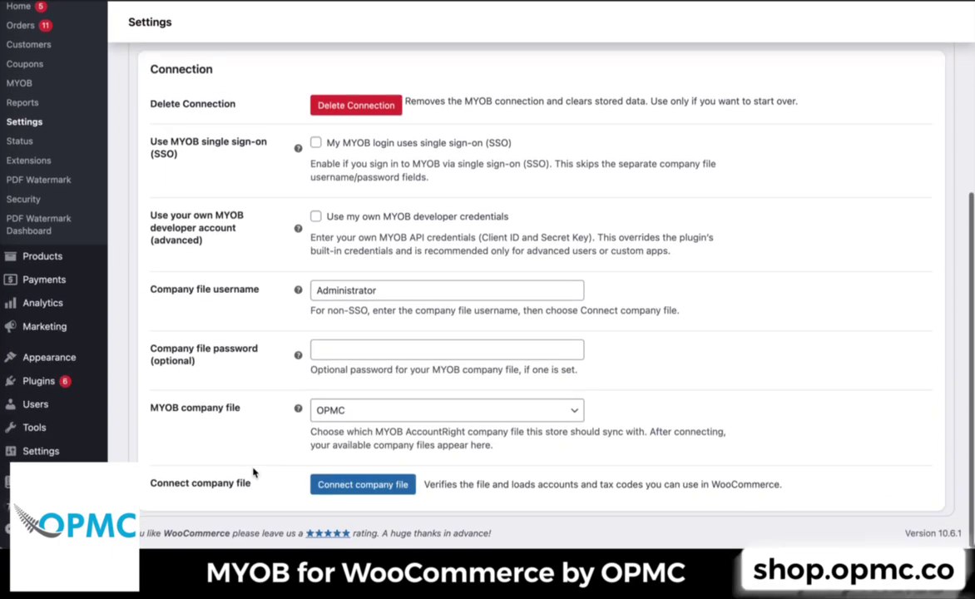
# - Open the Tax & Accounts tab to review the saved default accounts and tax codes
pyautogui.scroll(4, 258, 466)
pyautogui.click(355, 73)
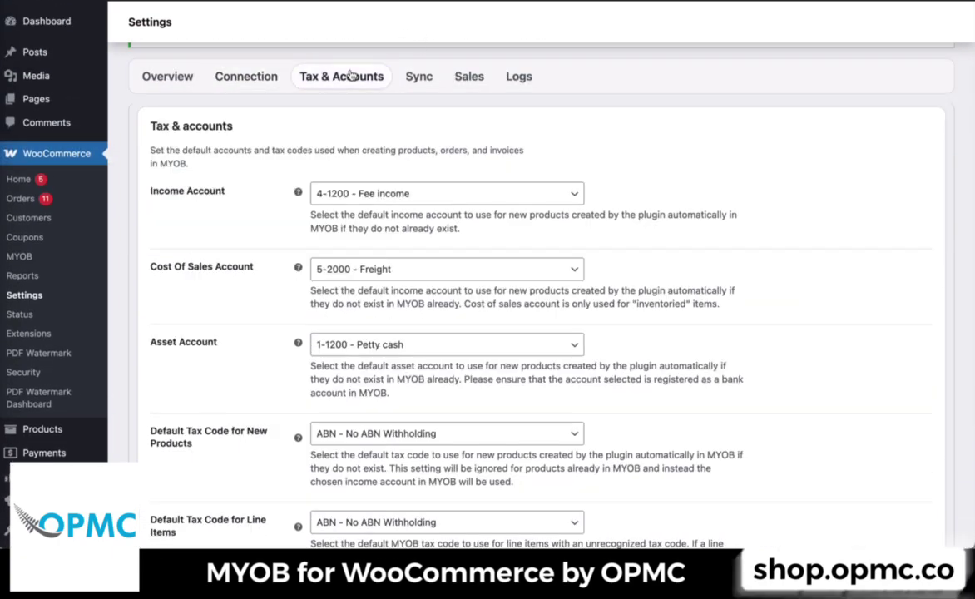
pyautogui.scroll(-10, 366, 325)
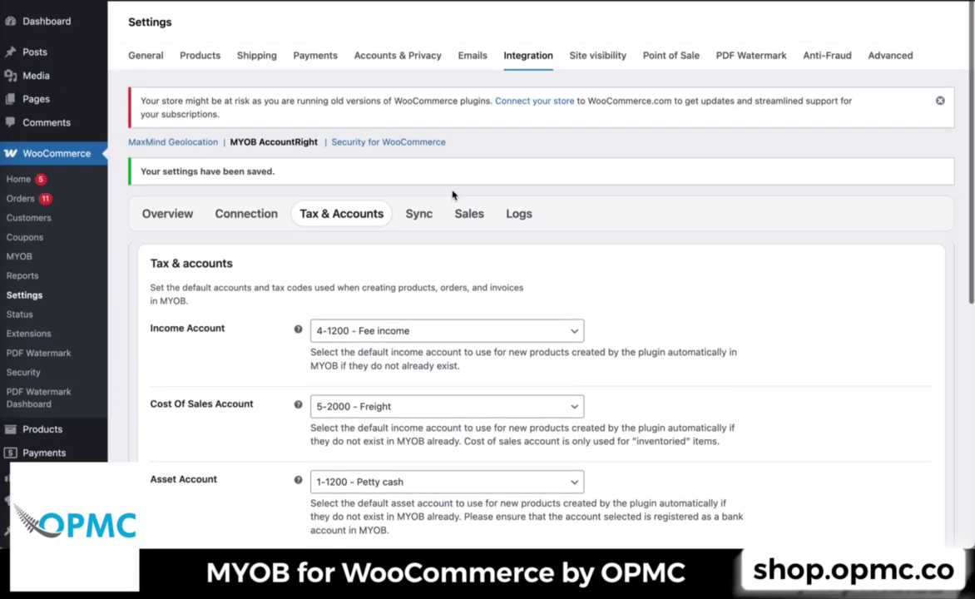
# - Open the Sync tab and review the product and inventory sync settings
pyautogui.click(419, 223)
pyautogui.scroll(-5, 433, 333)
pyautogui.scroll(-10, 444, 340)
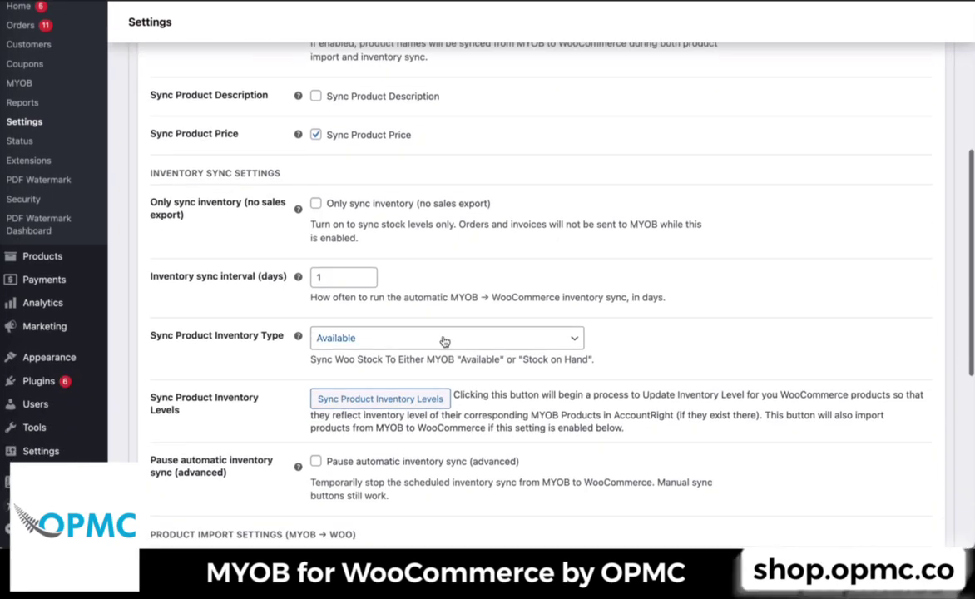
pyautogui.scroll(15, 444, 340)
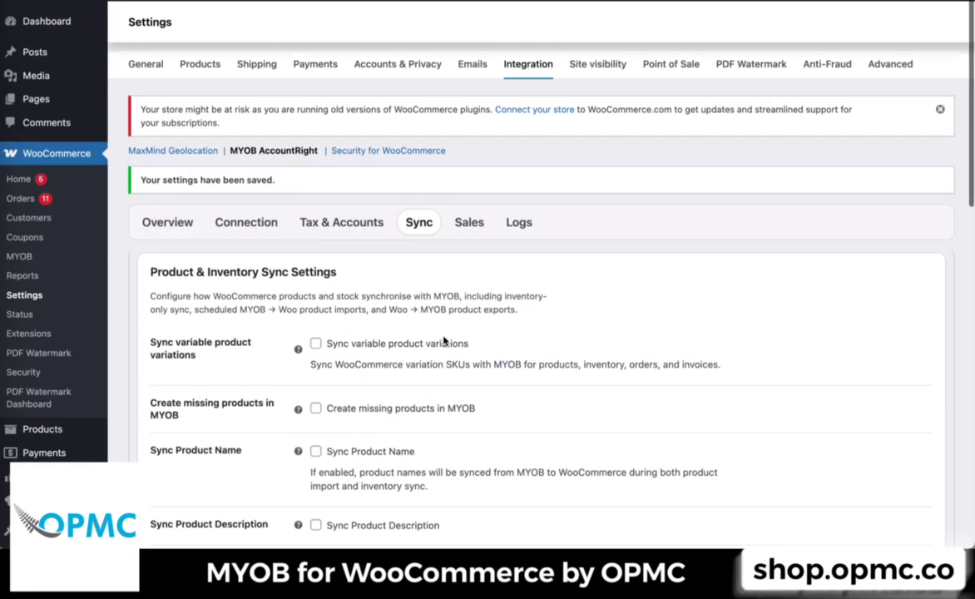
# - Review the Sales tab's customer and invoice sync settings, and open the Logs tab
pyautogui.click(468, 214)
pyautogui.scroll(-15, 470, 249)
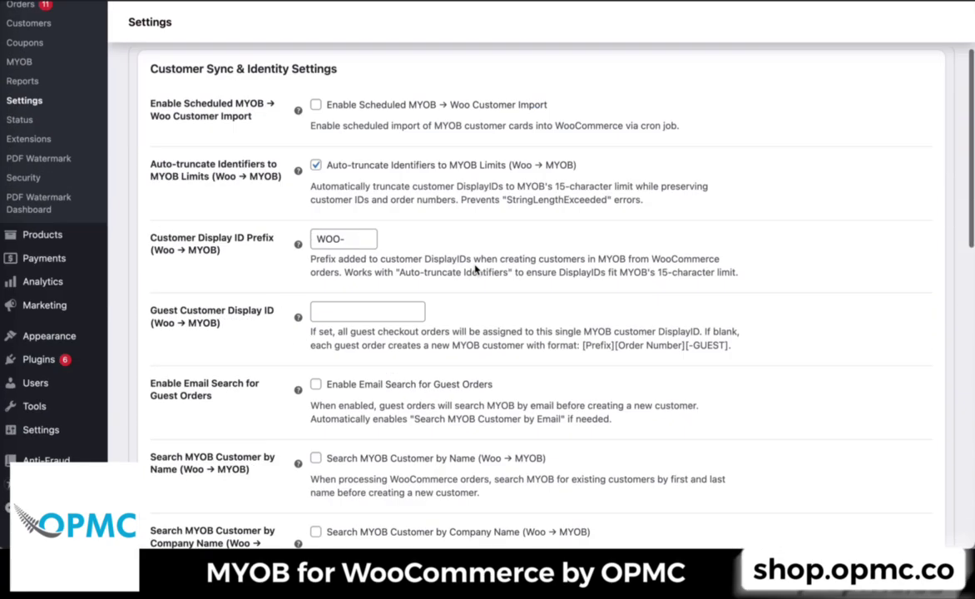
pyautogui.scroll(15, 476, 268)
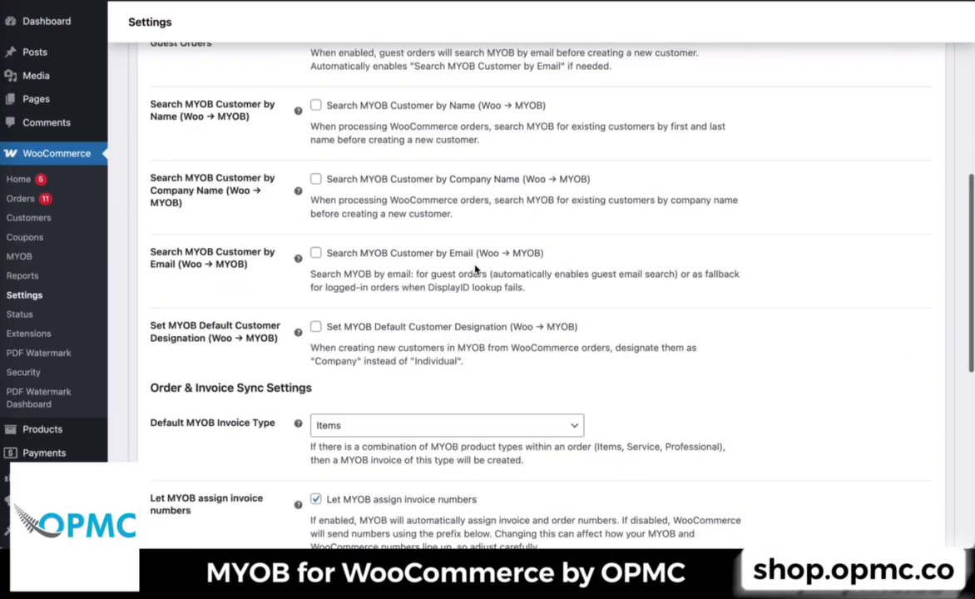
pyautogui.click(518, 215)
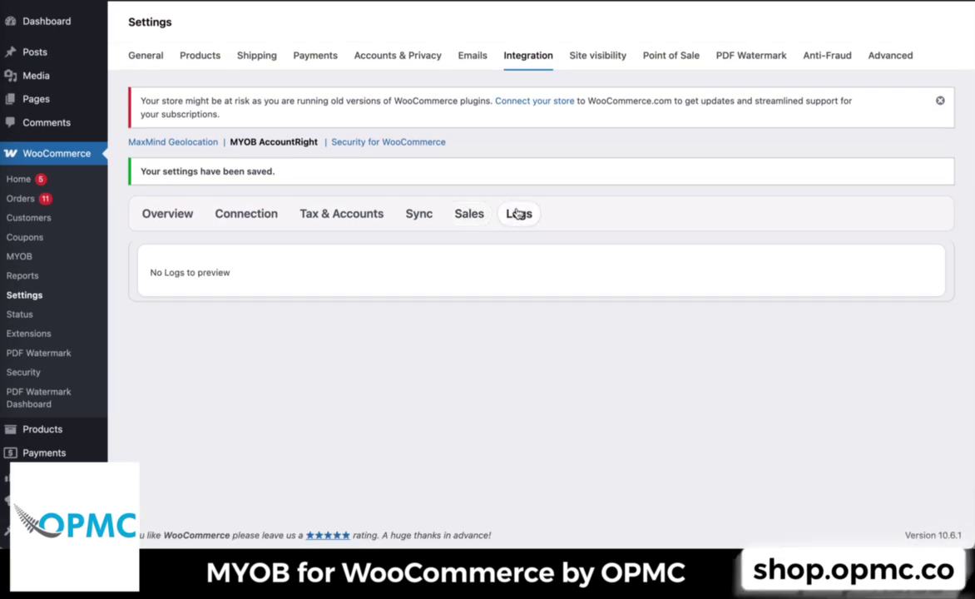